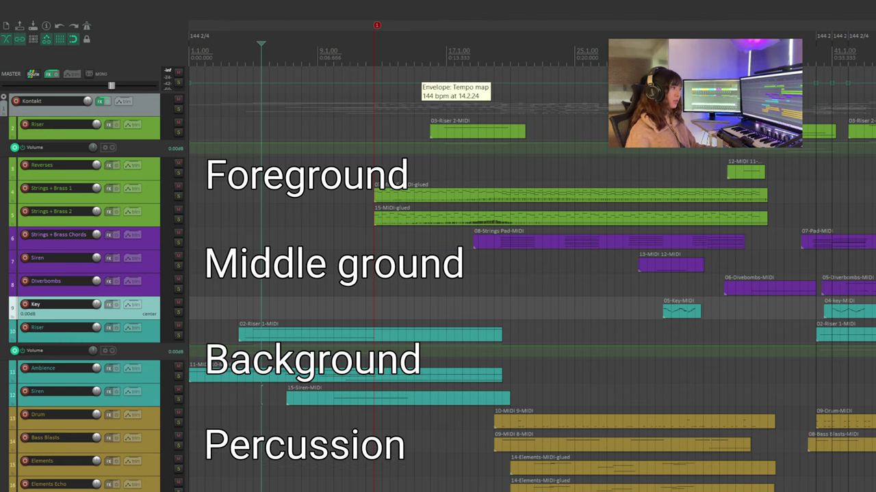
Step: Solo background tracks 9–12, disarm the Riser track and arm Siren to audition its sound
{"action": "key", "text": "F6"}
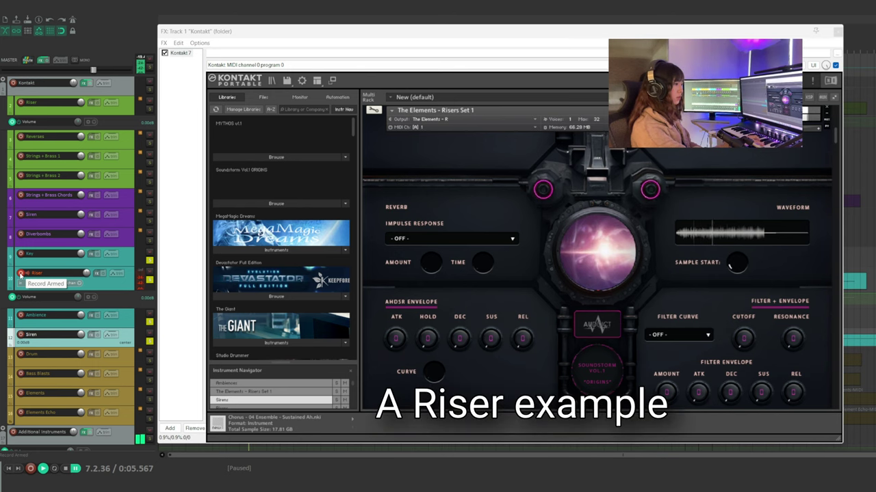
{"action": "left_click", "coordinate": [21, 273]}
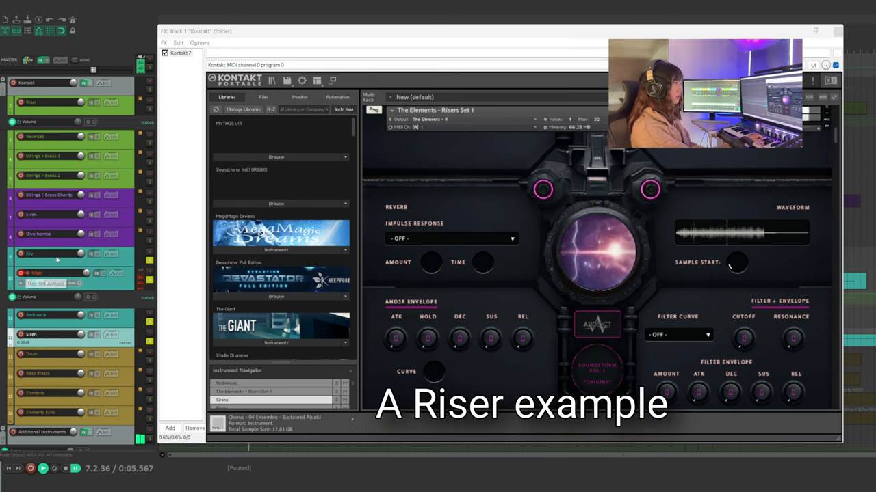
{"action": "left_click", "coordinate": [19, 321]}
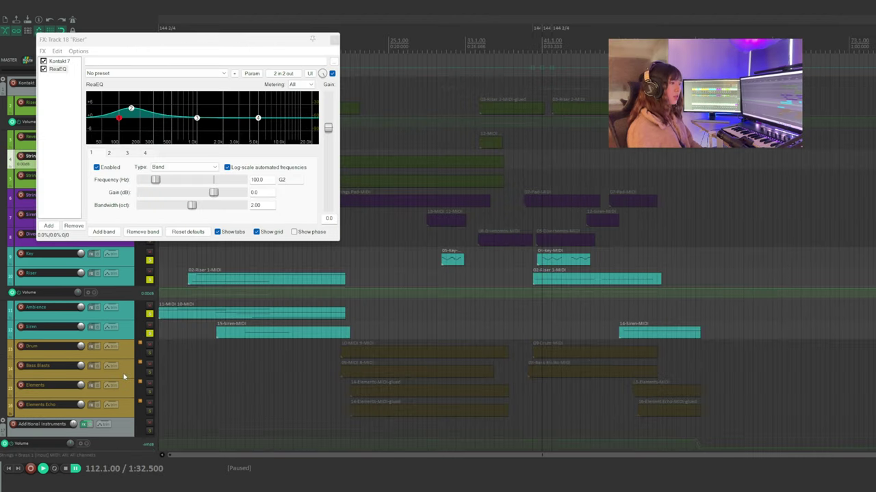
Step: Play the arrangement from the beginning
{"action": "scroll", "coordinate": [124, 376], "scroll_direction": "down", "scroll_amount": 3}
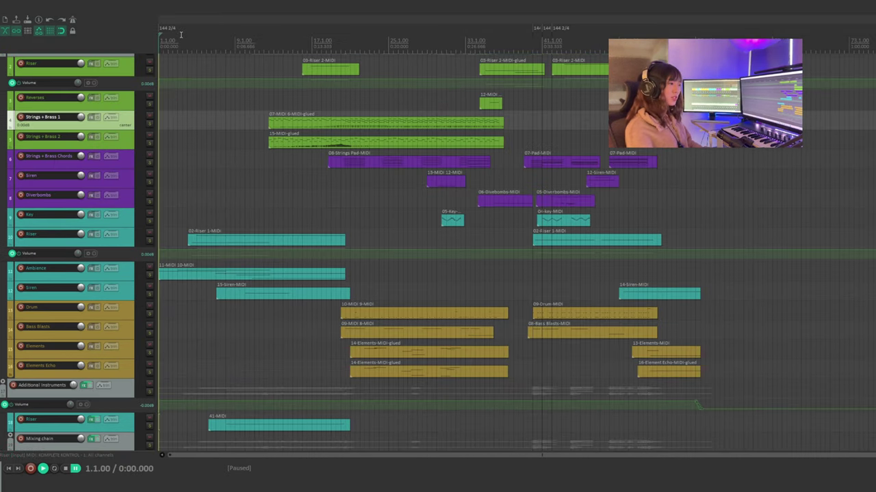
{"action": "key", "text": "space"}
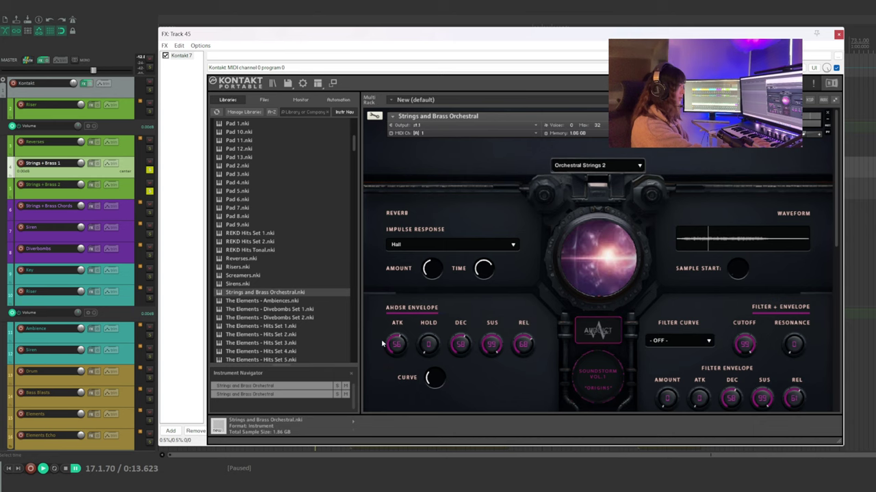
Step: Set the Kontakt strings' attack to 0, nudge Sample Start, and browse the patch list without changing it
{"action": "left_click_drag", "start_coordinate": [394, 346], "coordinate": [394, 389]}
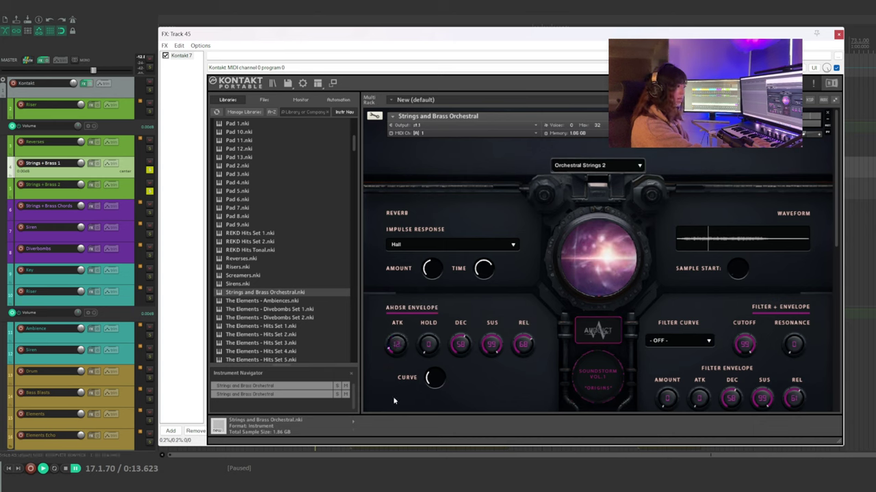
{"action": "left_click_drag", "start_coordinate": [736, 272], "coordinate": [746, 246]}
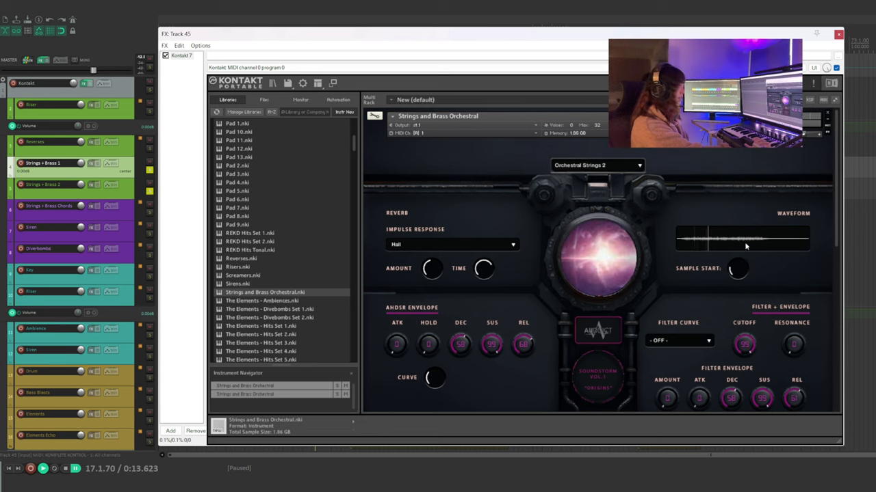
{"action": "left_click", "coordinate": [629, 167]}
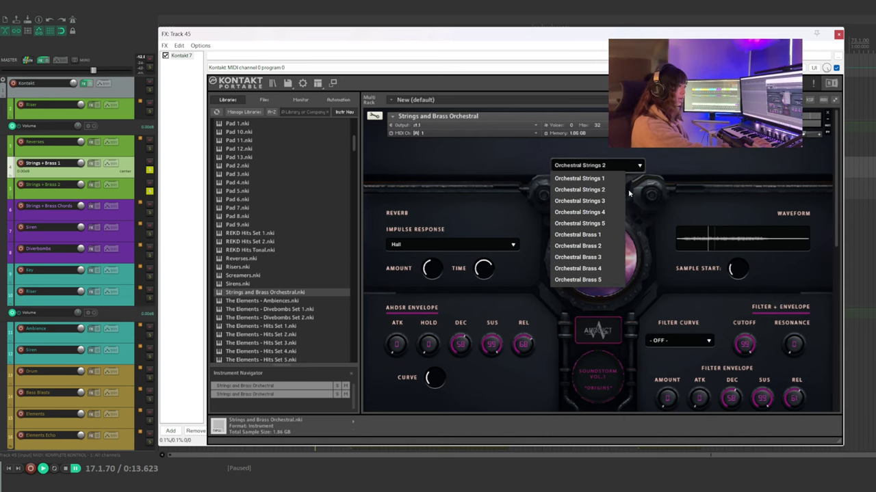
{"action": "left_click", "coordinate": [690, 207]}
{"action": "scroll", "coordinate": [691, 225], "scroll_direction": "down", "scroll_amount": 3}
{"action": "scroll", "coordinate": [618, 348], "scroll_direction": "down", "scroll_amount": 3}
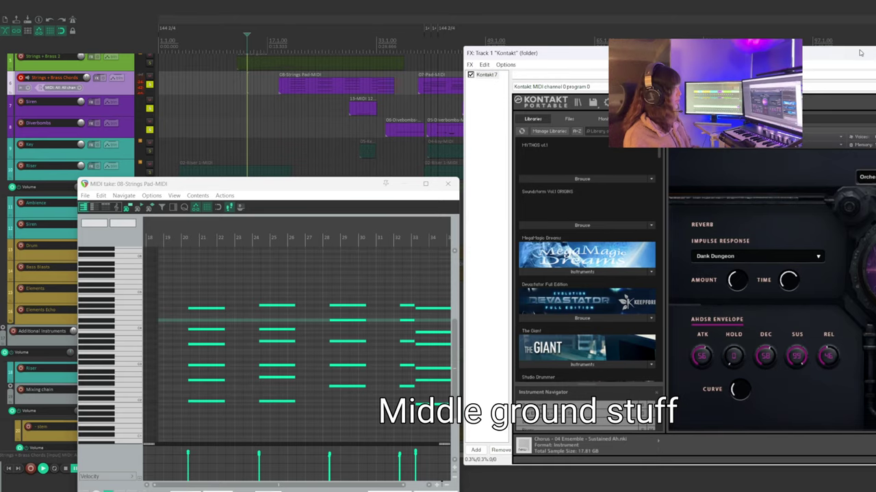
Step: With the Kontakt window moved aside, play the Strings Pad chords from bar 20
{"action": "left_click_drag", "start_coordinate": [855, 50], "coordinate": [507, 35]}
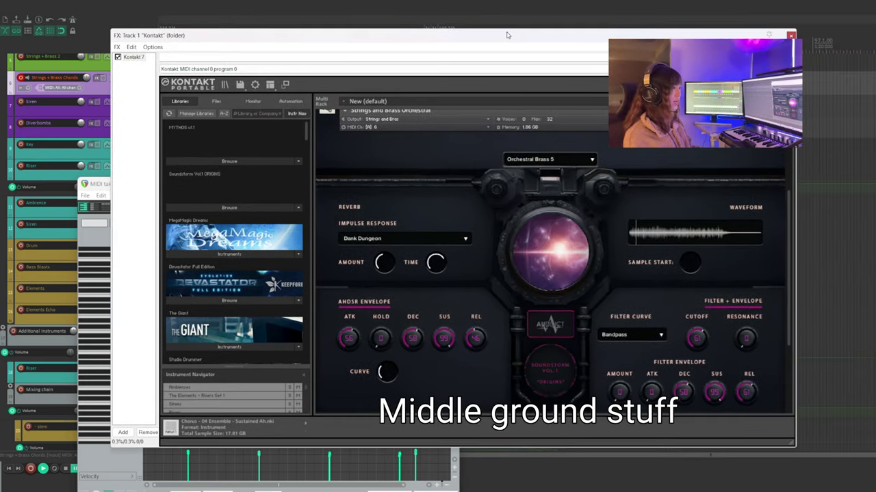
{"action": "left_click", "coordinate": [549, 159]}
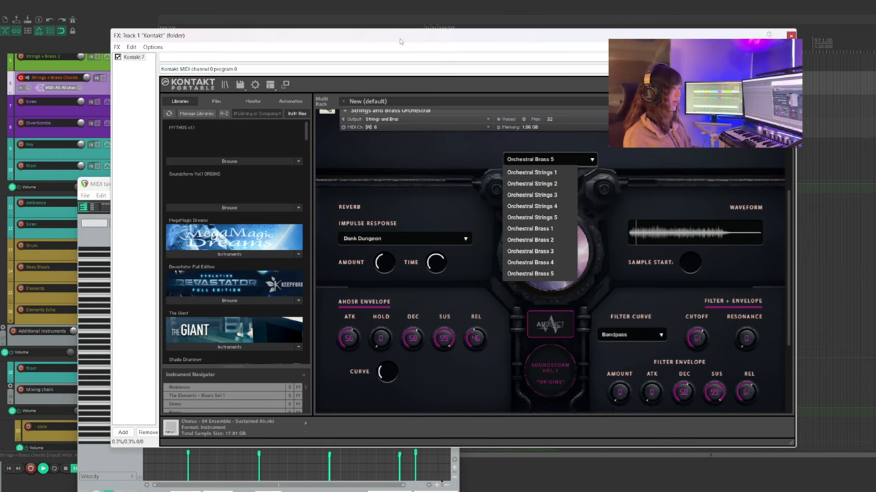
{"action": "left_click_drag", "start_coordinate": [400, 42], "coordinate": [527, 38]}
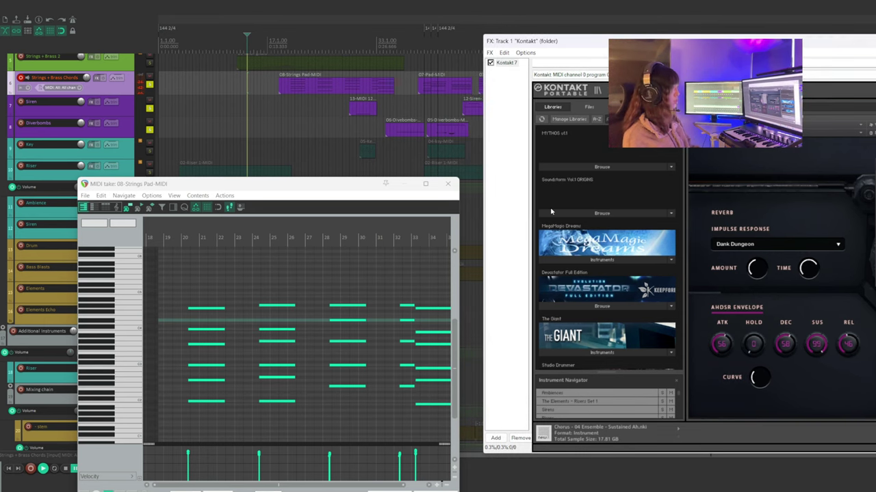
{"action": "left_click", "coordinate": [181, 237]}
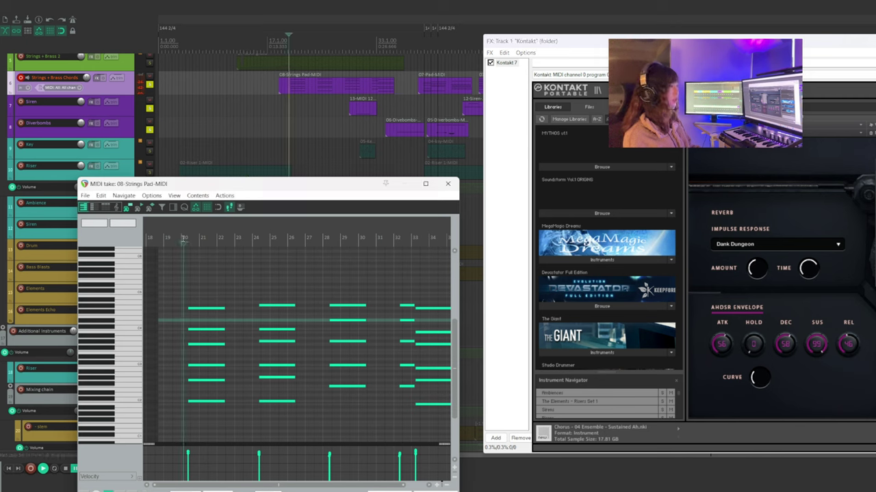
{"action": "key", "text": "space"}
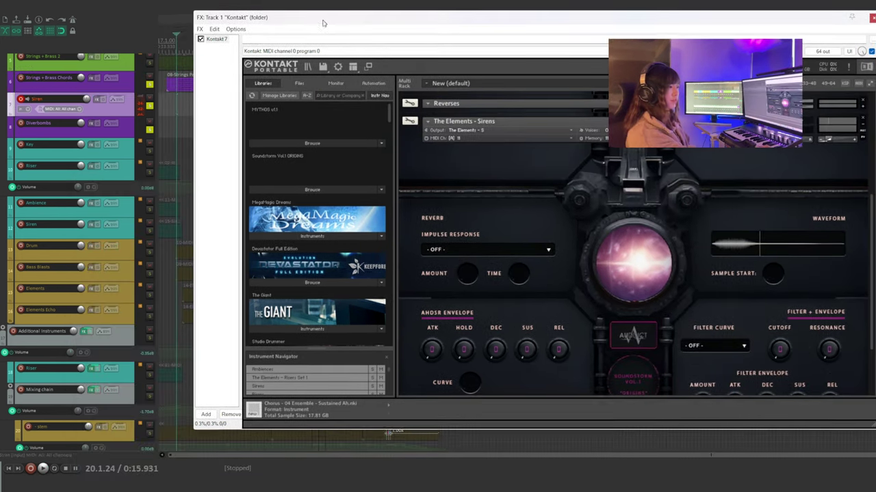
{"action": "left_click_drag", "start_coordinate": [323, 23], "coordinate": [330, 31]}
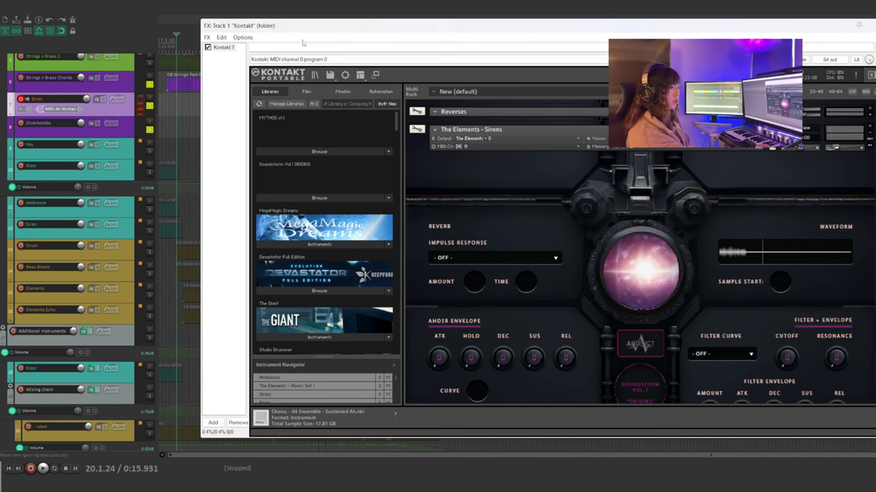
Step: Open the arpeggio MIDI notes beside the Pad 5 Kontakt settings and set a playback start point
{"action": "left_click_drag", "start_coordinate": [304, 26], "coordinate": [531, 31]}
{"action": "left_click", "coordinate": [250, 106]}
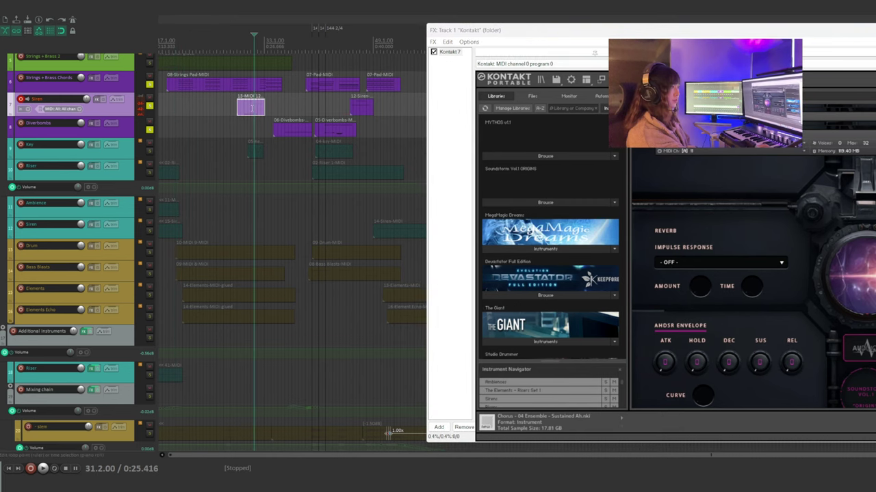
{"action": "double_click", "coordinate": [250, 106]}
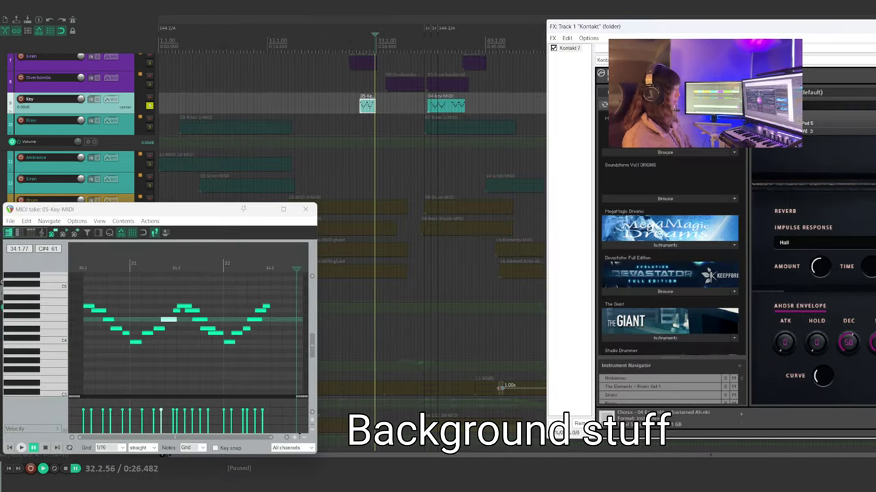
{"action": "left_click_drag", "start_coordinate": [875, 28], "coordinate": [697, 33]}
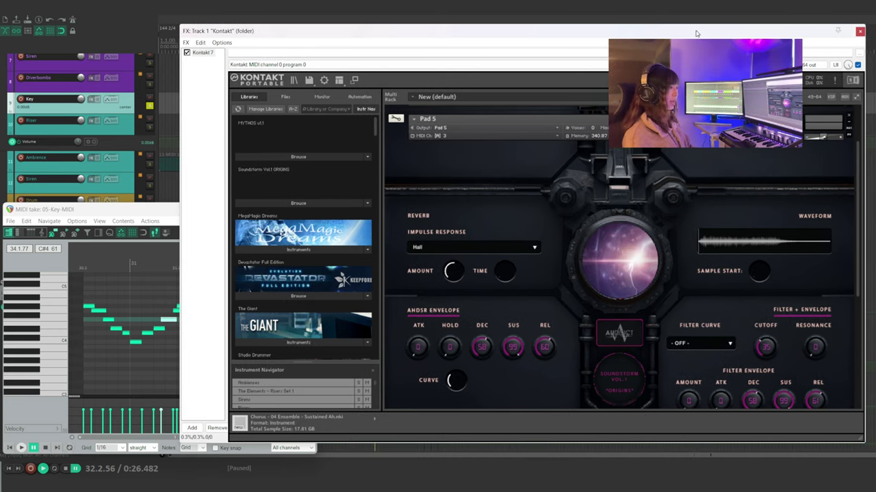
{"action": "left_click_drag", "start_coordinate": [696, 33], "coordinate": [832, 40]}
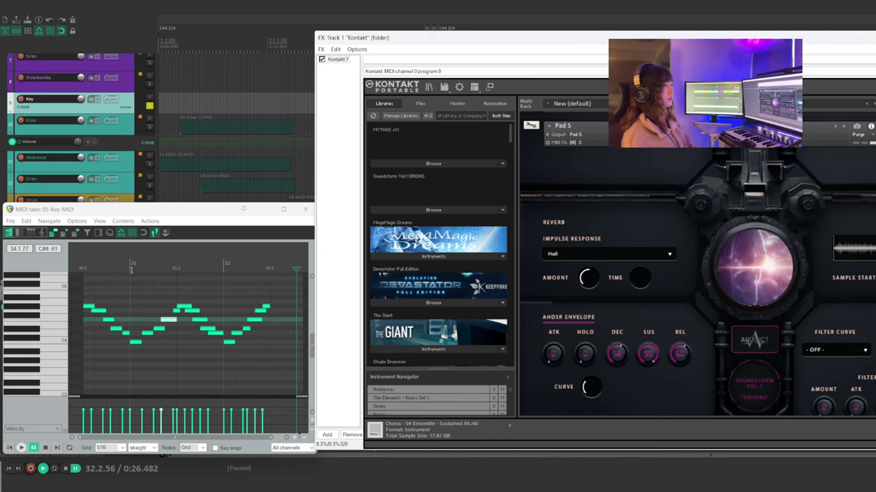
{"action": "left_click", "coordinate": [81, 269]}
Step: Play the Key arpeggio, then select the Elements item and set the edit position to bar 23
{"action": "key", "text": "space"}
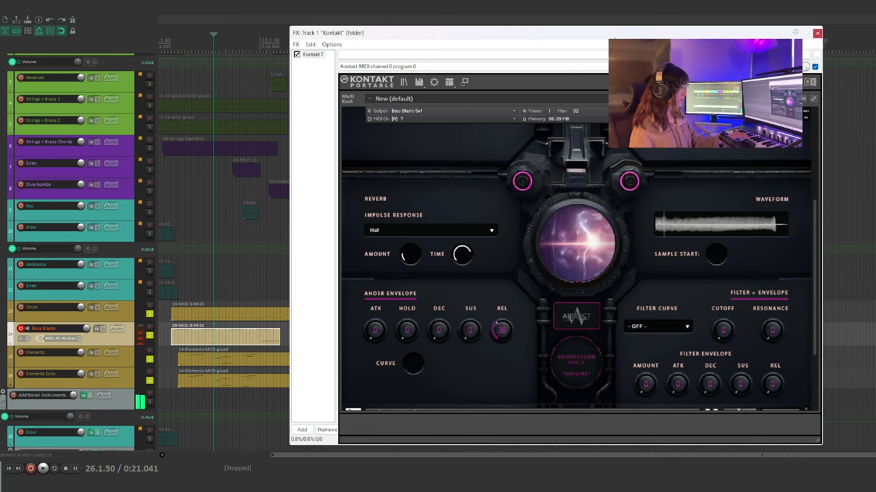
{"action": "left_click", "coordinate": [186, 349]}
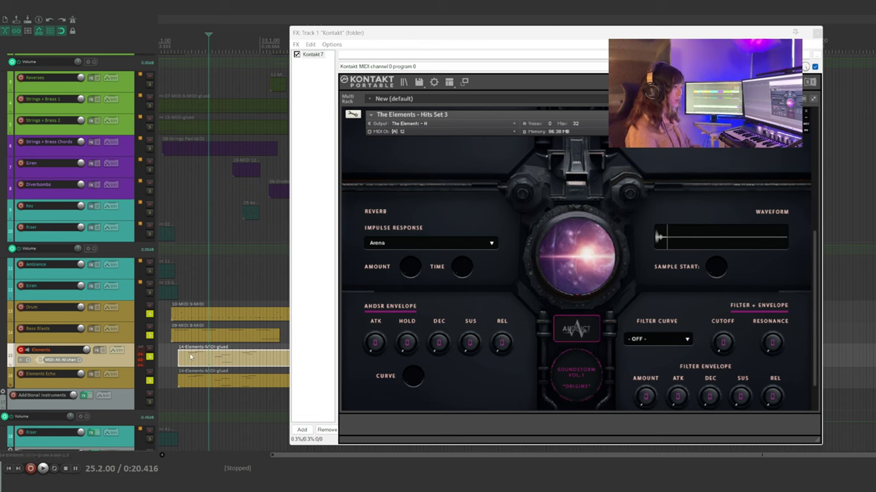
{"action": "left_click", "coordinate": [191, 357]}
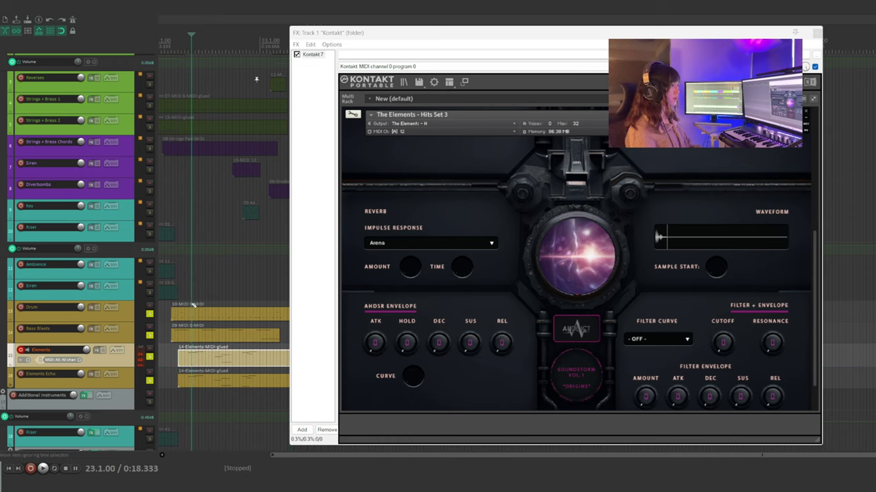
{"action": "double_click", "coordinate": [205, 356]}
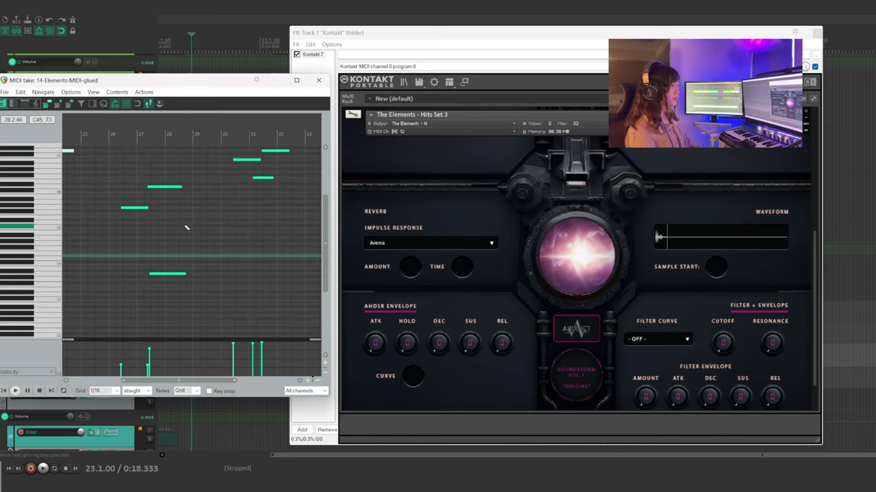
{"action": "left_click", "coordinate": [247, 160]}
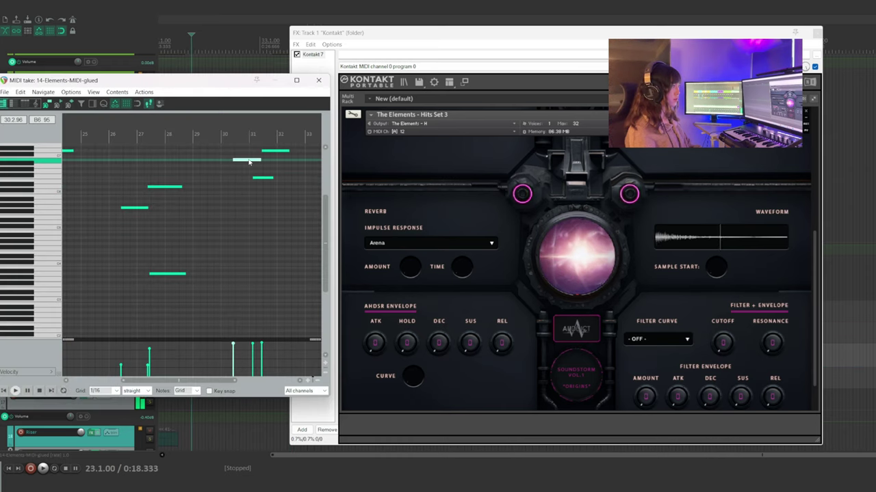
{"action": "left_click", "coordinate": [262, 178]}
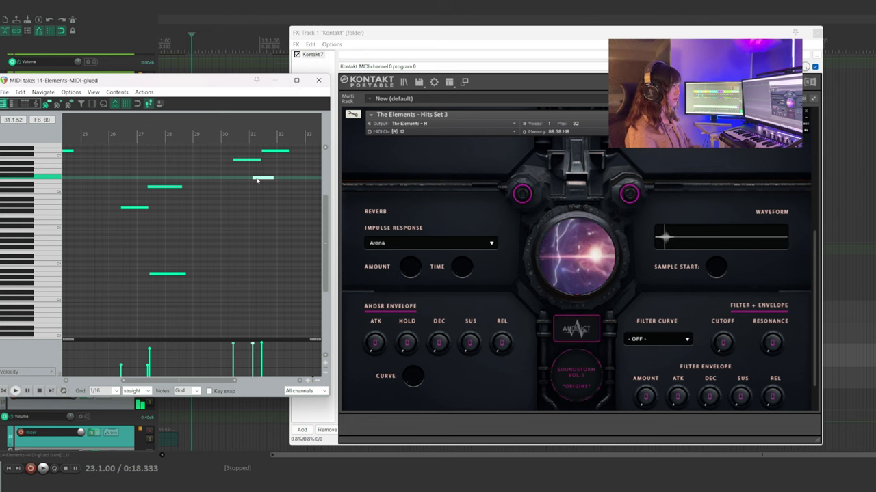
{"action": "left_click", "coordinate": [159, 187]}
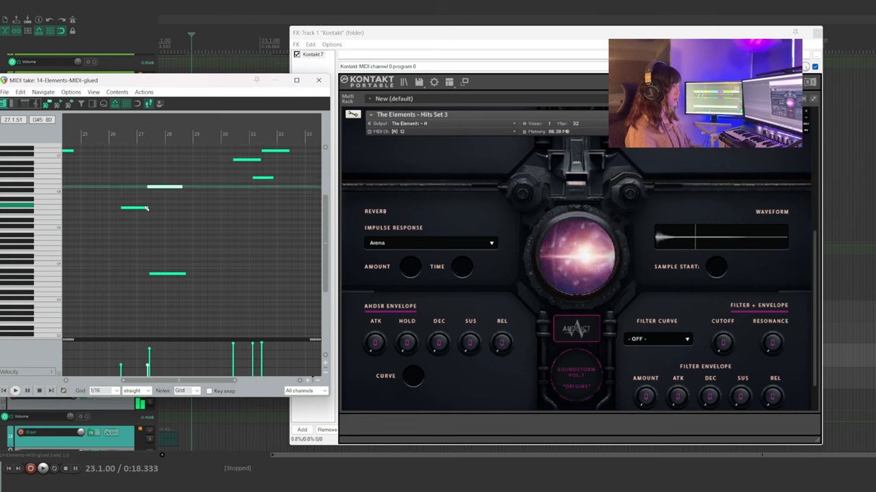
{"action": "left_click", "coordinate": [143, 209]}
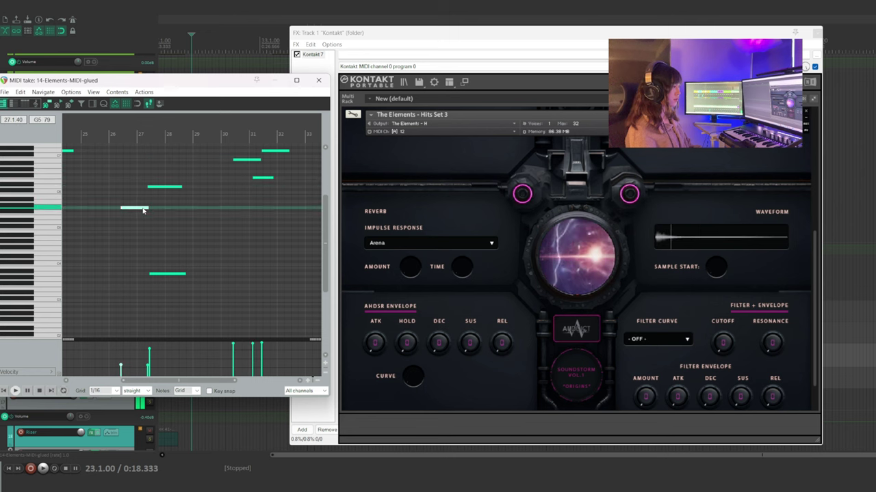
{"action": "left_click", "coordinate": [173, 274]}
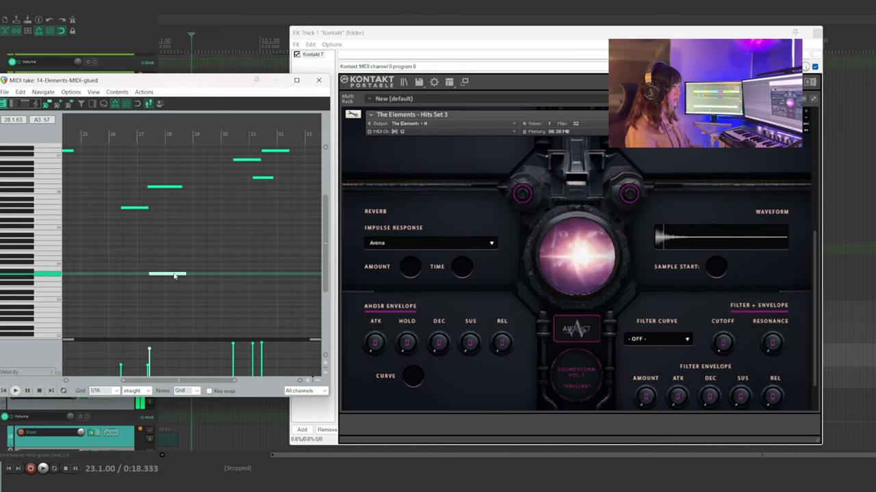
{"action": "left_click", "coordinate": [318, 80]}
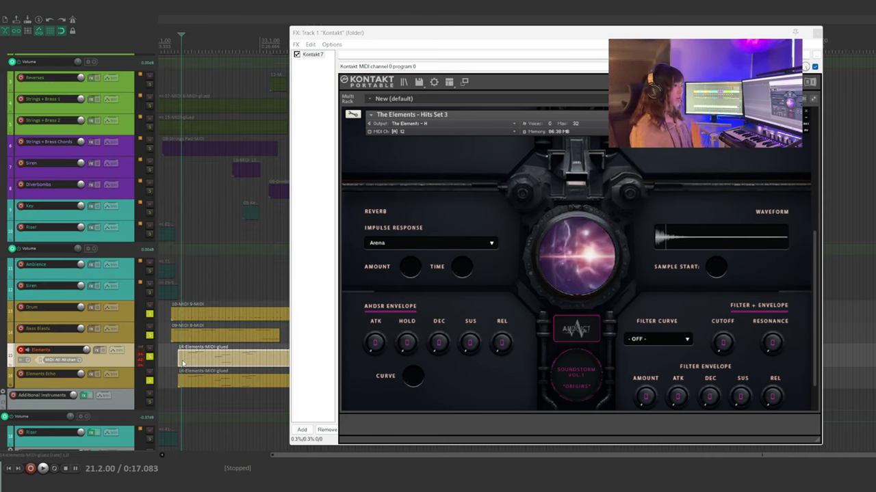
Step: Select the Elements Echo clip at bar 24 and open its notes in the MIDI editor
{"action": "left_click", "coordinate": [197, 384]}
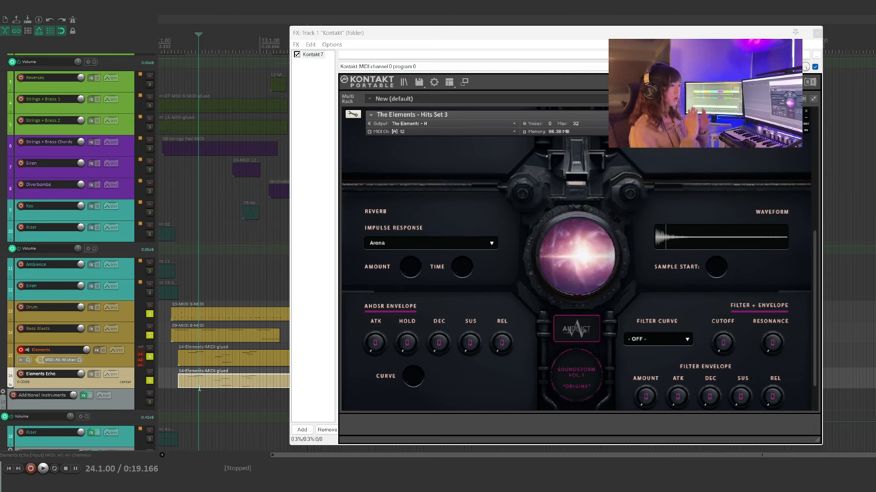
{"action": "double_click", "coordinate": [218, 381]}
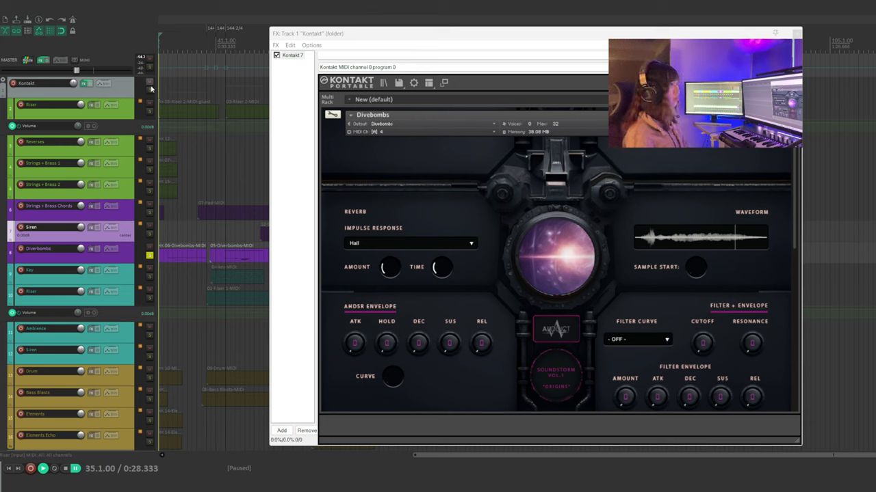
Step: Solo the Riser and Reverses tracks, then start playback
{"action": "left_click", "coordinate": [150, 111]}
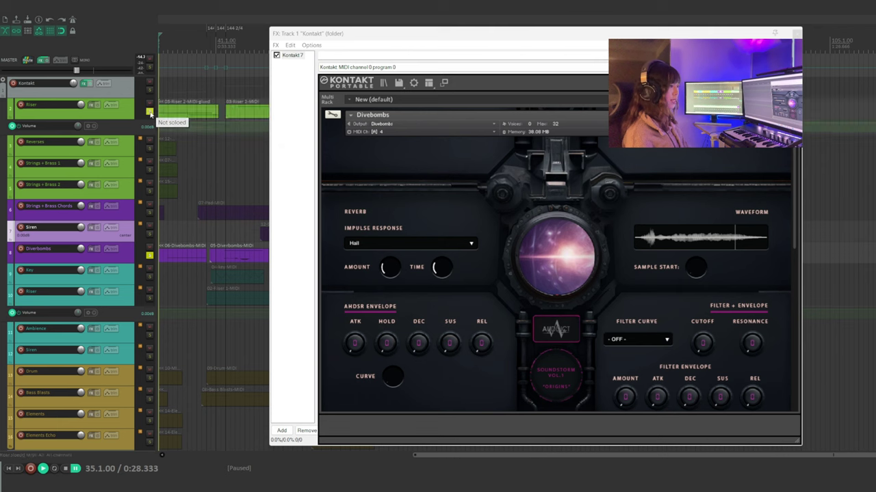
{"action": "left_click", "coordinate": [149, 148]}
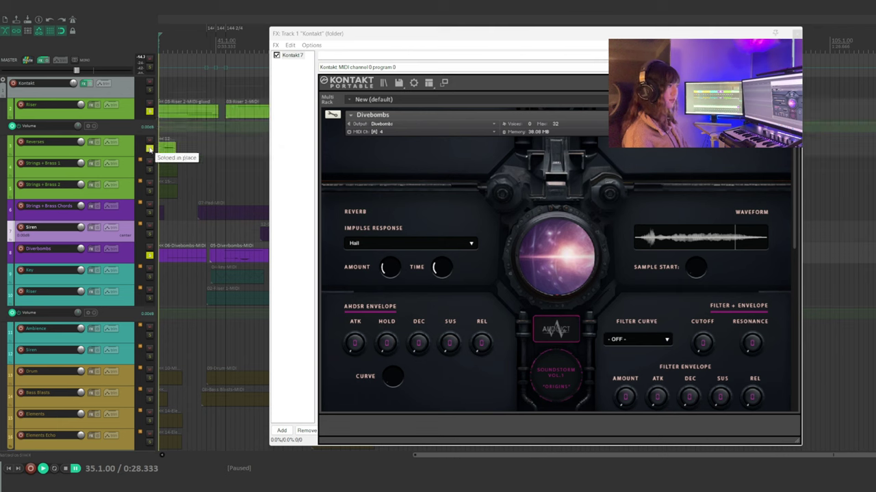
{"action": "key", "text": "space"}
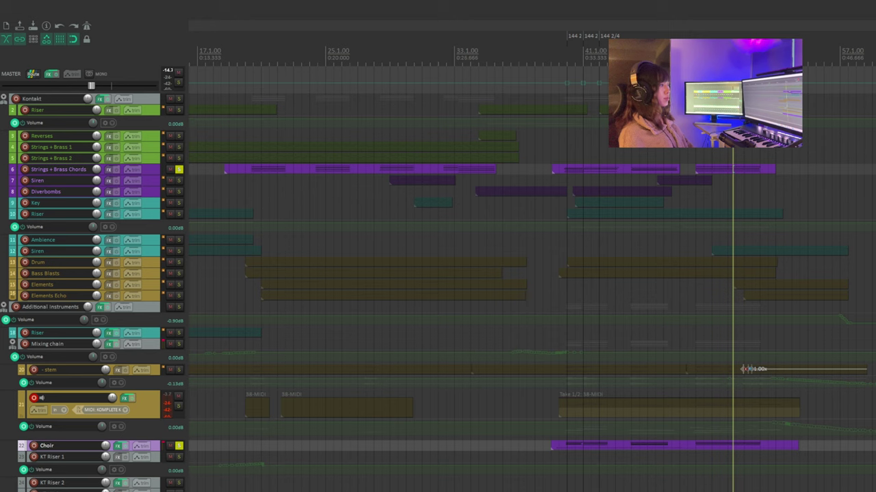
Step: Start playback near bar 40 with the soloed tracks
{"action": "left_click", "coordinate": [541, 43]}
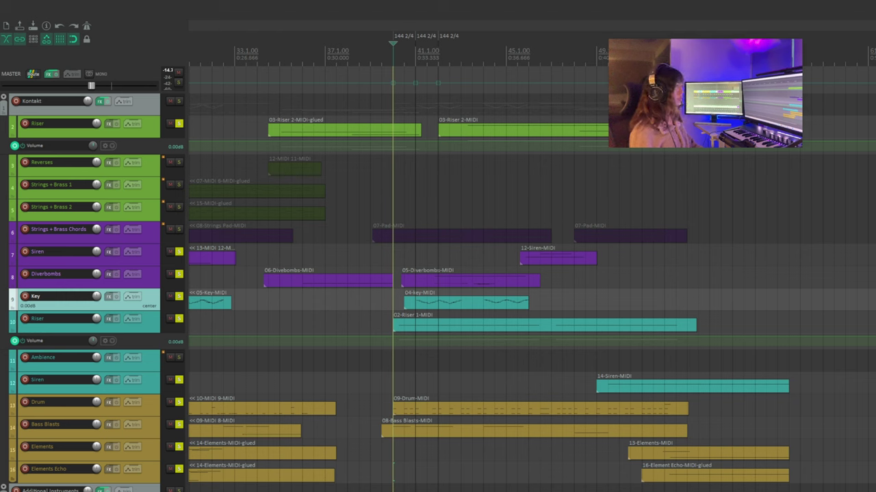
Step: Play the arrangement, restart playback from bar 37, and scroll through the tracks
{"action": "key", "text": "space"}
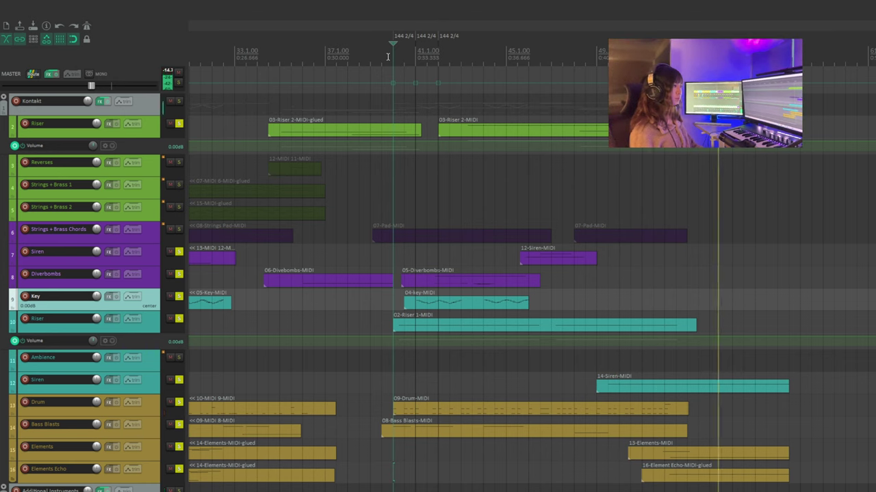
{"action": "left_click", "coordinate": [370, 55]}
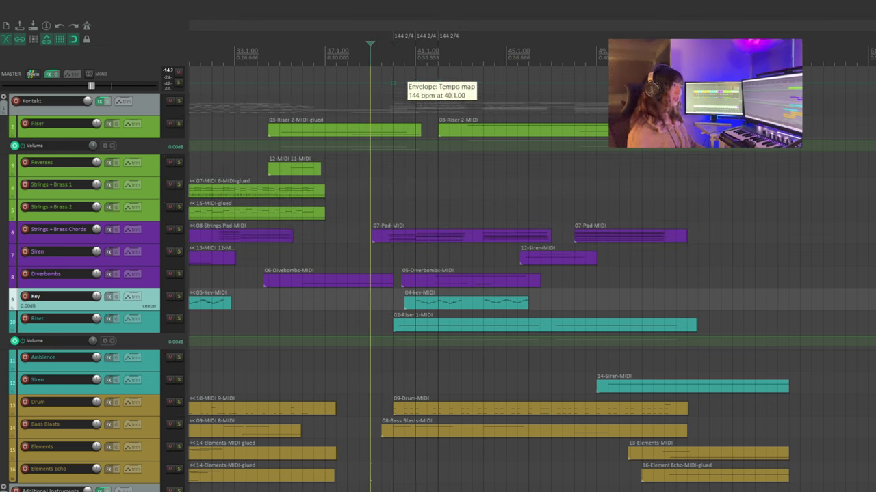
{"action": "left_click", "coordinate": [338, 50]}
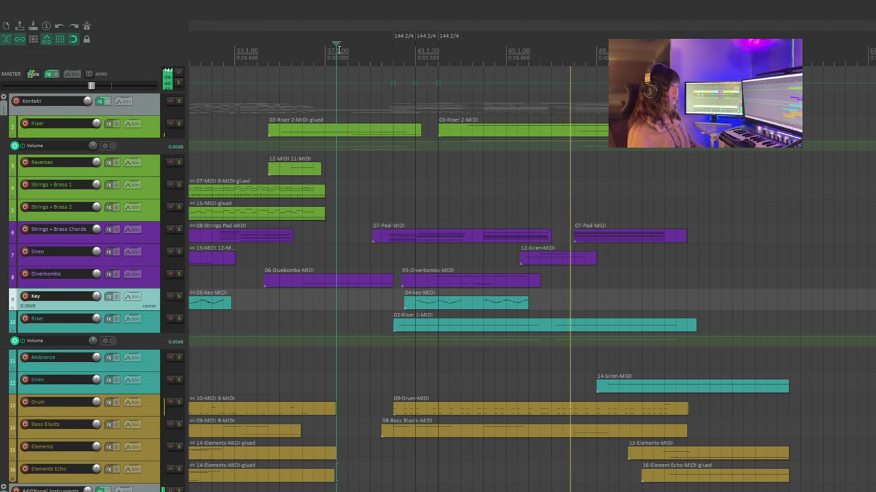
{"action": "scroll", "coordinate": [55, 350], "scroll_direction": "down", "scroll_amount": 5}
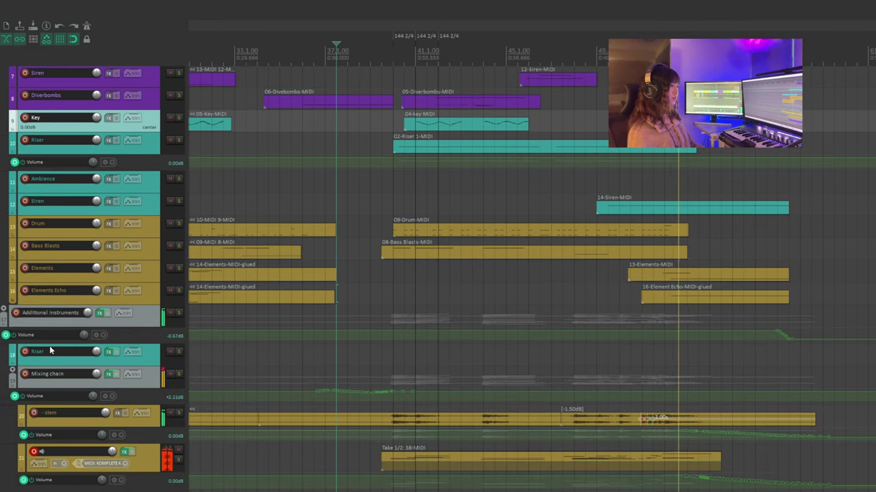
{"action": "scroll", "coordinate": [50, 351], "scroll_direction": "up", "scroll_amount": 4}
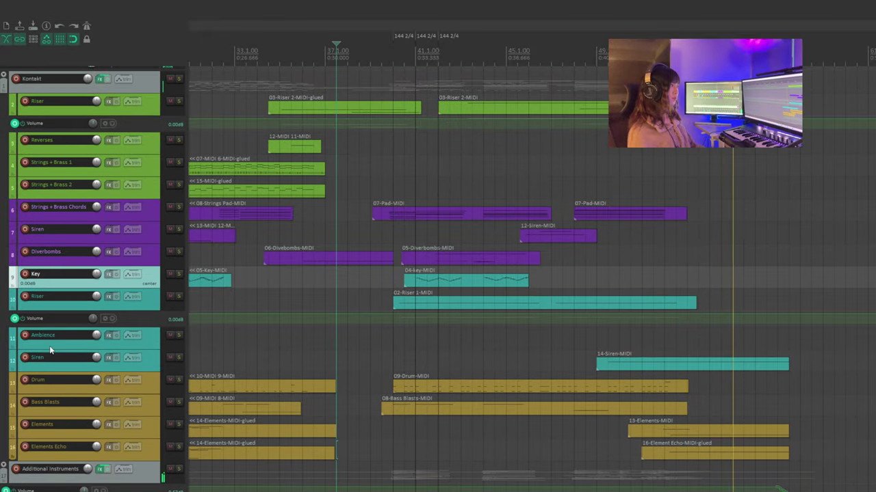